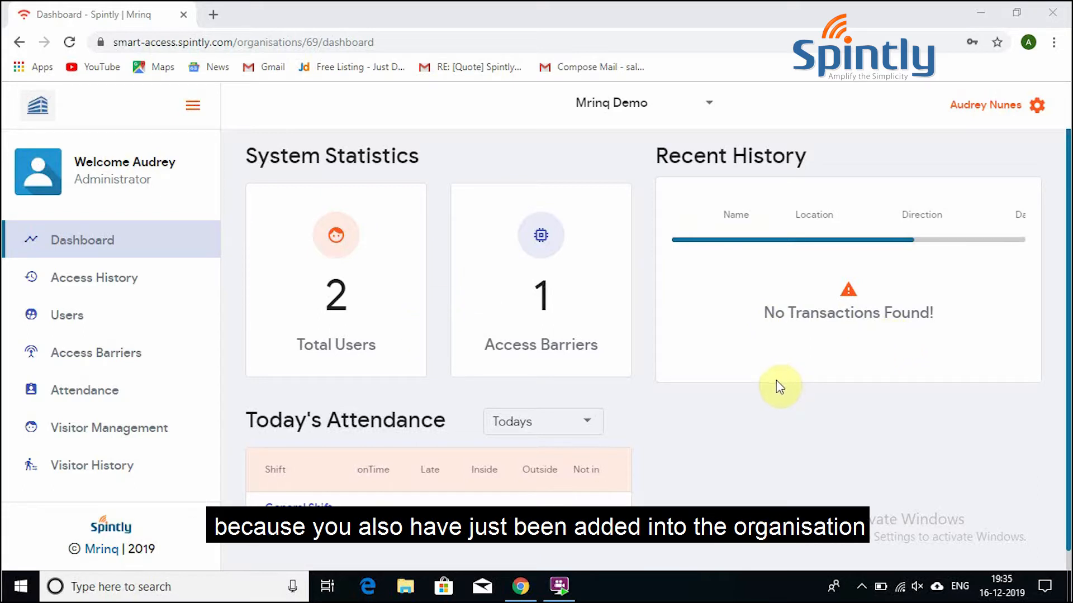
Step: Look over the dashboard statistics and attendance, and open the organisation's general settings
{"action": "scroll", "coordinate": [778, 385], "scroll_direction": "down", "scroll_amount": 1}
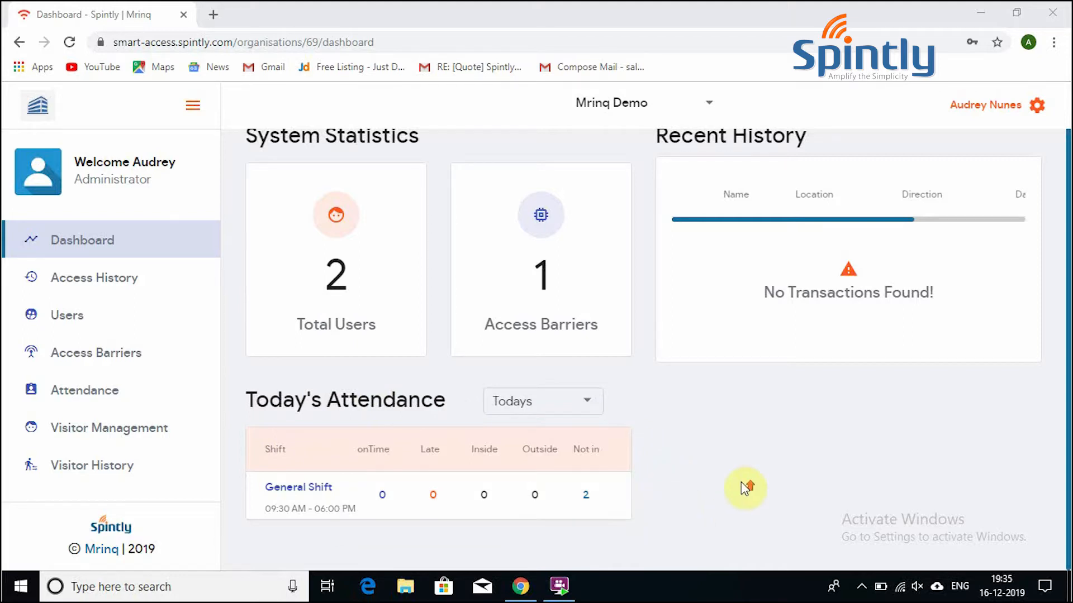
{"action": "scroll", "coordinate": [726, 464], "scroll_direction": "up", "scroll_amount": 1}
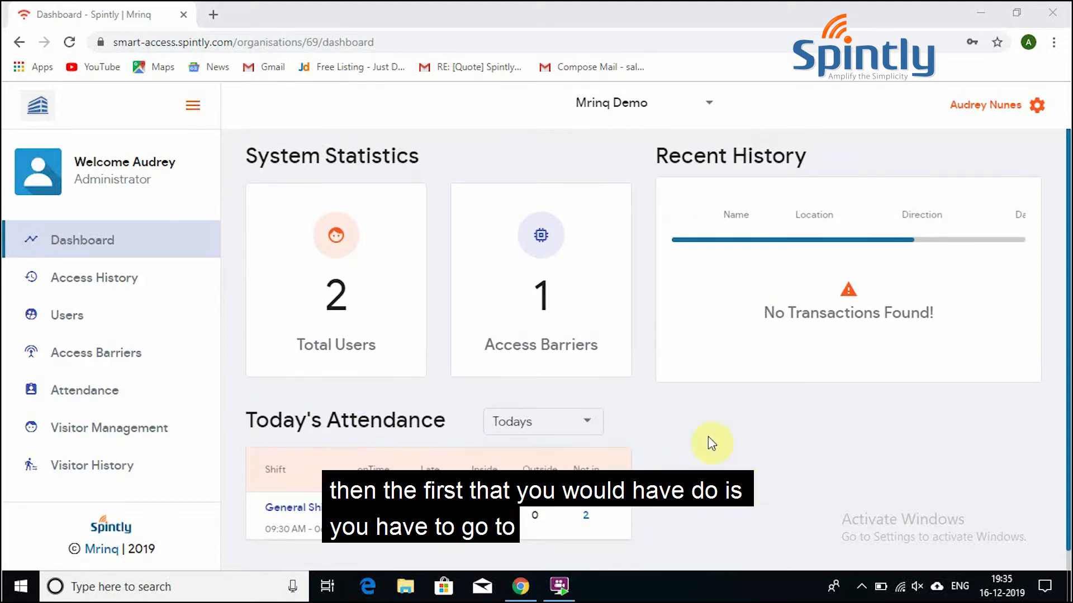
{"action": "left_click", "coordinate": [1001, 112]}
{"action": "left_click", "coordinate": [949, 136]}
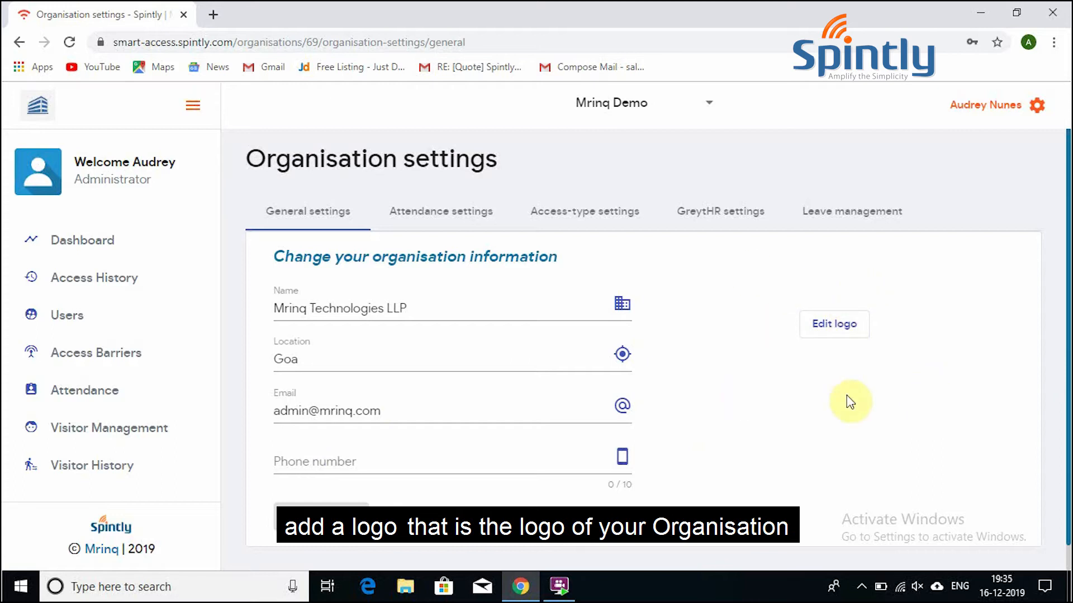
Step: Open the attendance settings and examine the shift creation form, closing it without creating a shift
{"action": "left_click", "coordinate": [457, 223]}
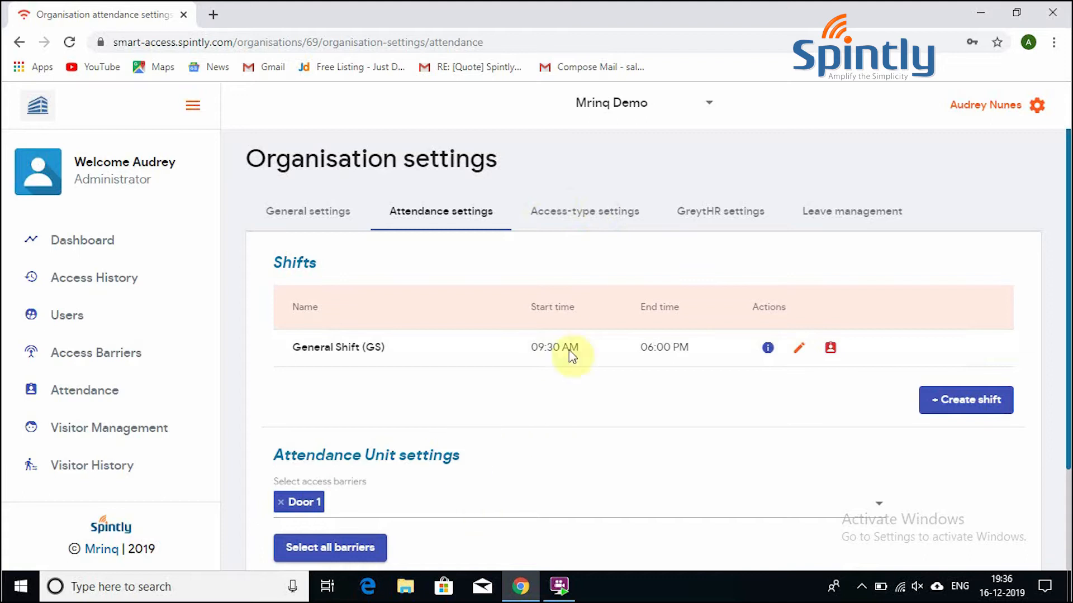
{"action": "scroll", "coordinate": [579, 286], "scroll_direction": "down", "scroll_amount": 1}
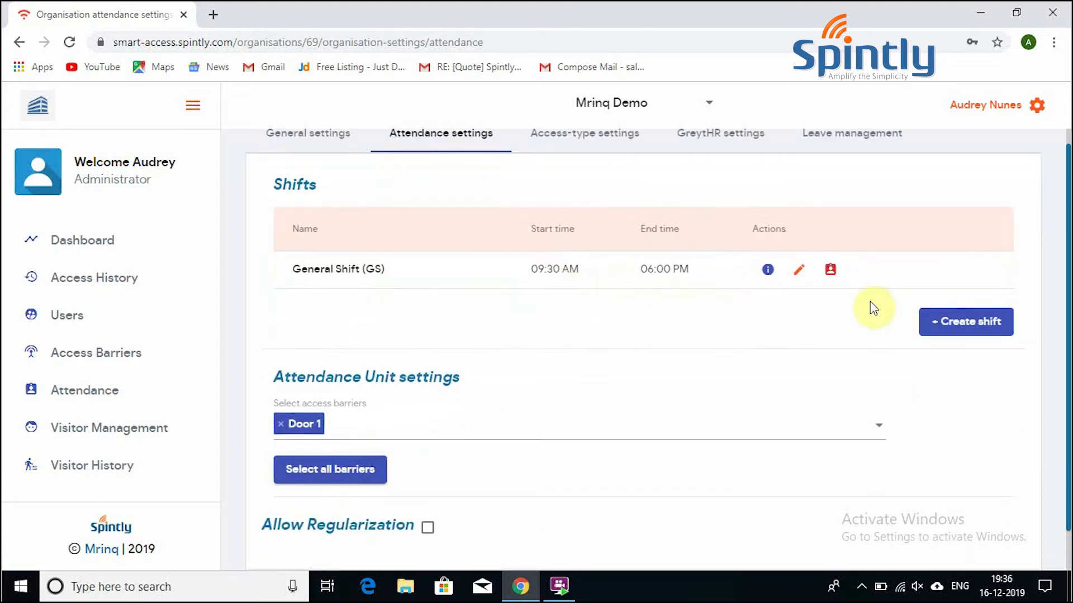
{"action": "left_click", "coordinate": [929, 326]}
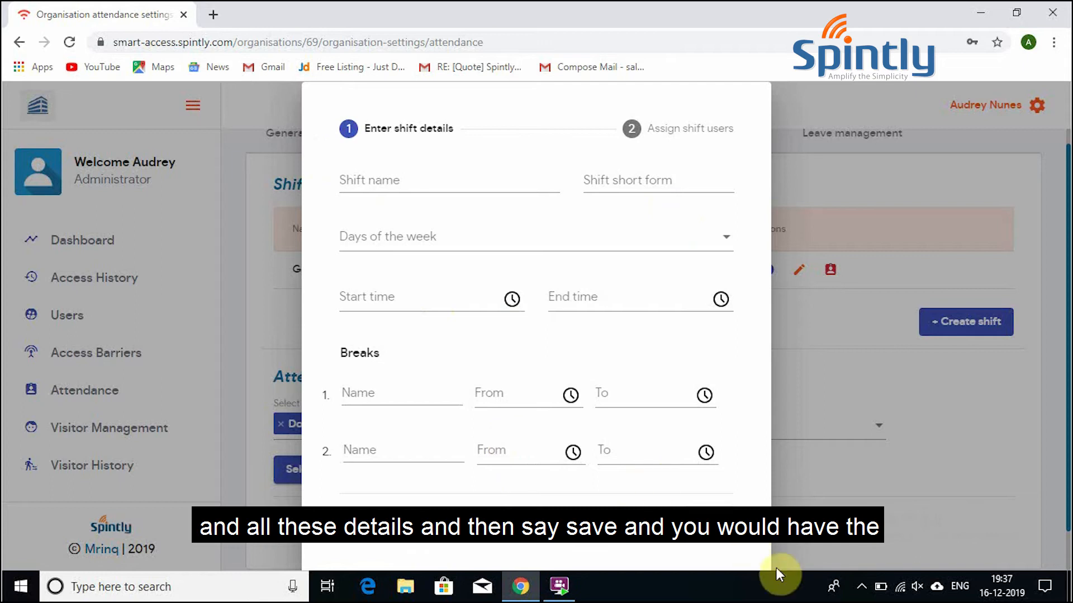
{"action": "left_click", "coordinate": [841, 373]}
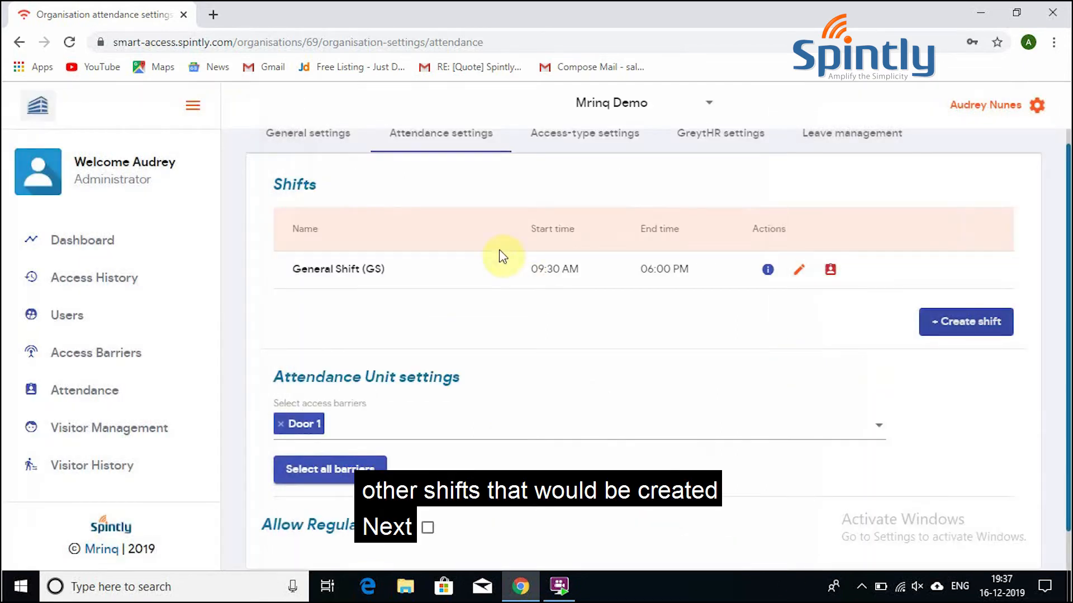
Step: Open the access-type settings and review the available Click to Access range levels without changing the selection
{"action": "scroll", "coordinate": [642, 296], "scroll_direction": "up", "scroll_amount": 1}
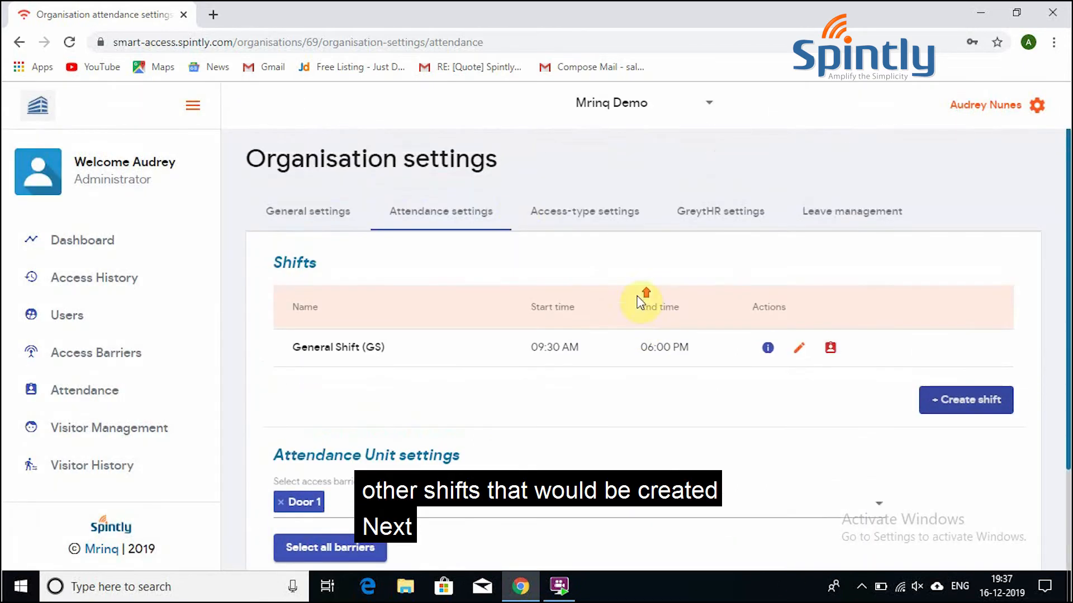
{"action": "left_click", "coordinate": [581, 226]}
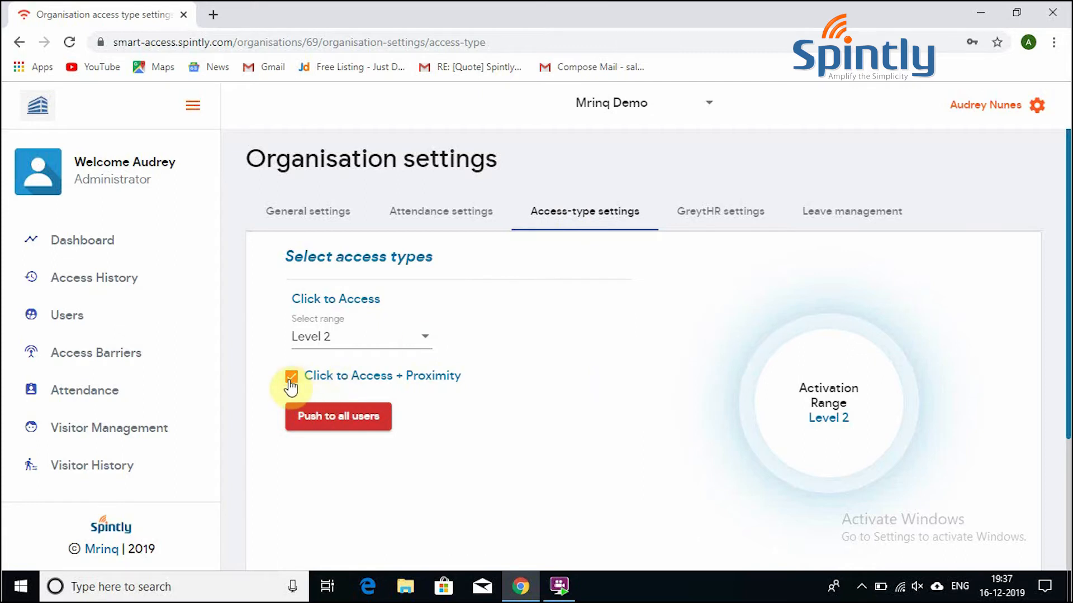
{"action": "left_click", "coordinate": [417, 337]}
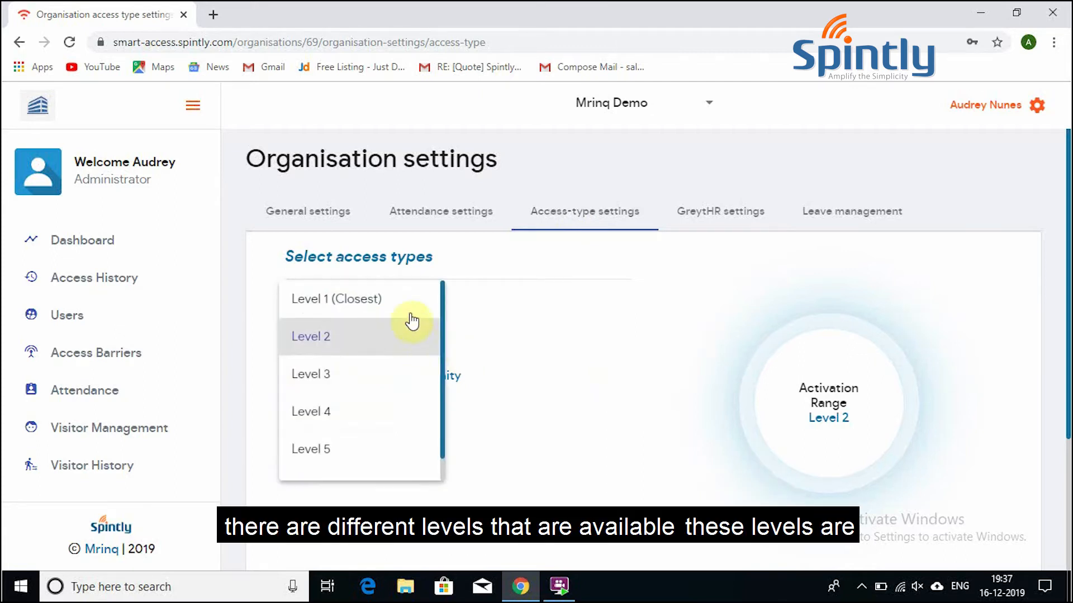
{"action": "left_click", "coordinate": [544, 402]}
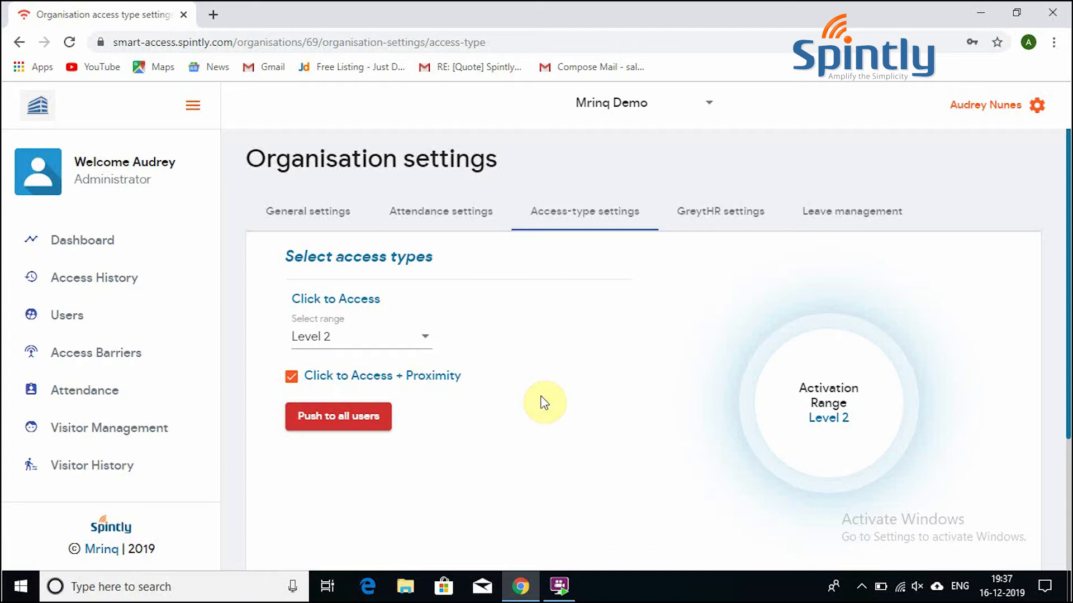
{"action": "left_click", "coordinate": [425, 341]}
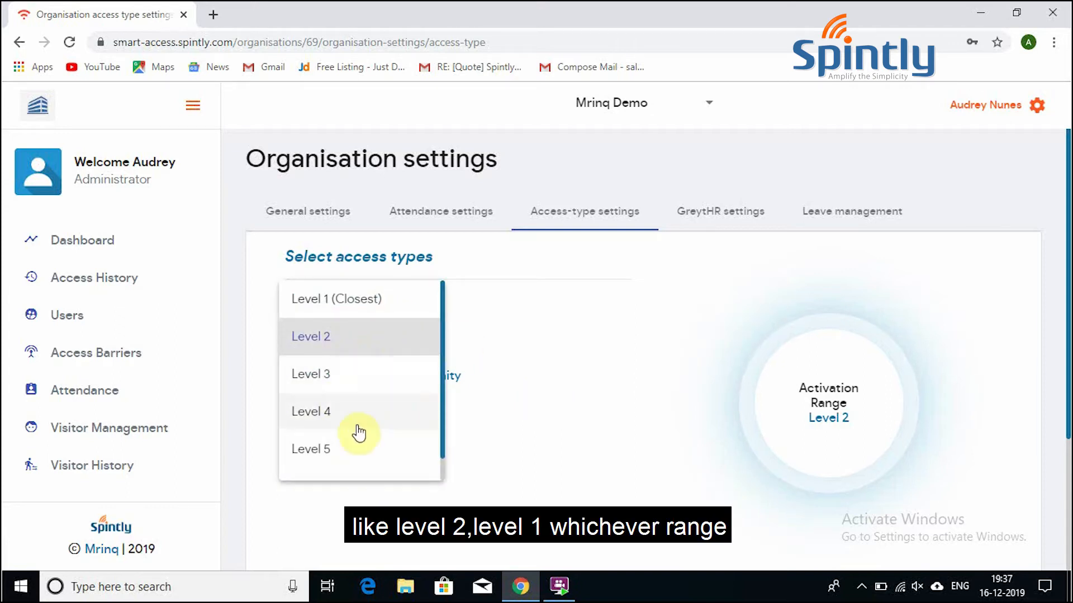
{"action": "left_click", "coordinate": [570, 358]}
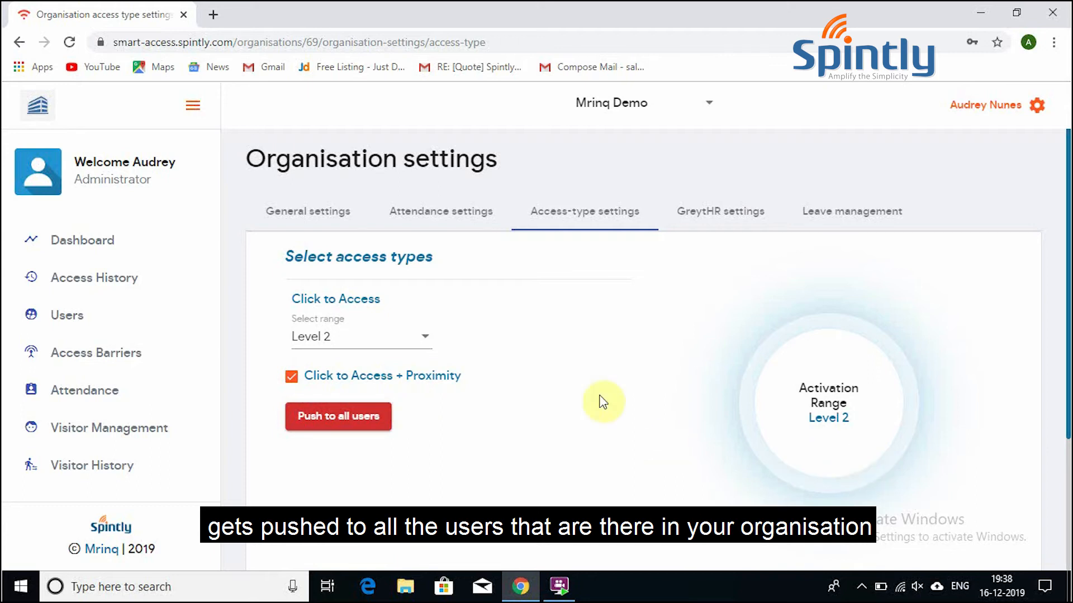
Step: Switch Remote Access off and back on, and try to save the access-type settings with it enabled
{"action": "scroll", "coordinate": [601, 400], "scroll_direction": "down", "scroll_amount": 3}
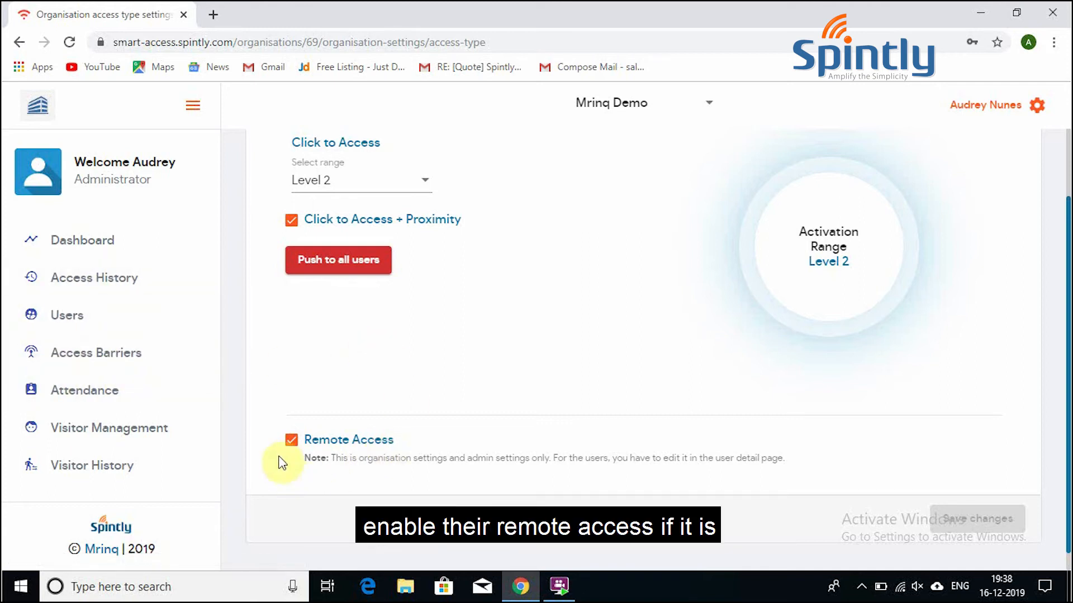
{"action": "left_click", "coordinate": [290, 443]}
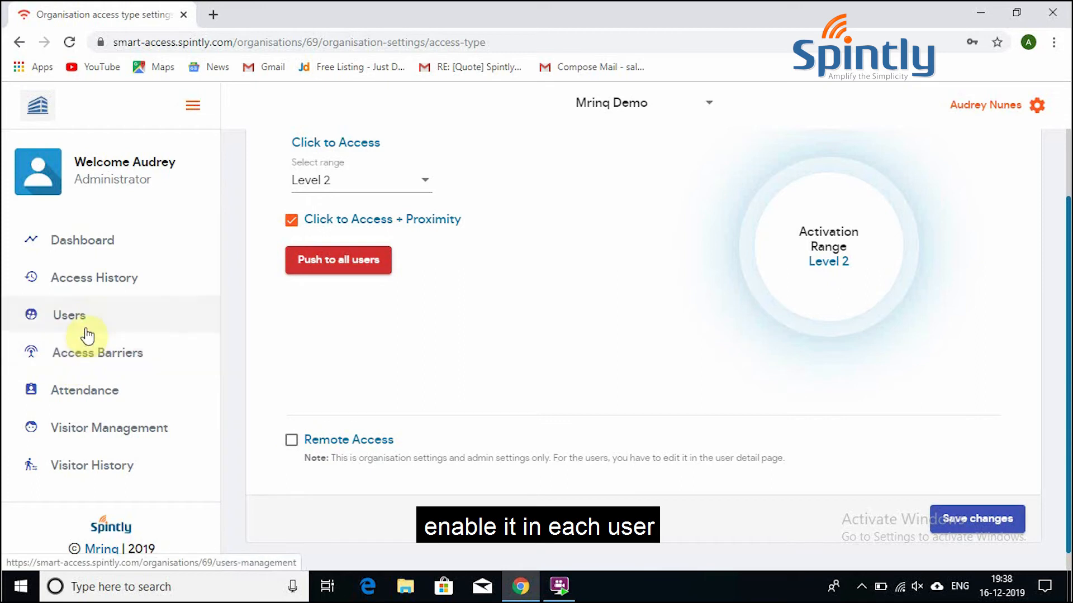
{"action": "left_click", "coordinate": [292, 444]}
{"action": "left_click", "coordinate": [962, 521]}
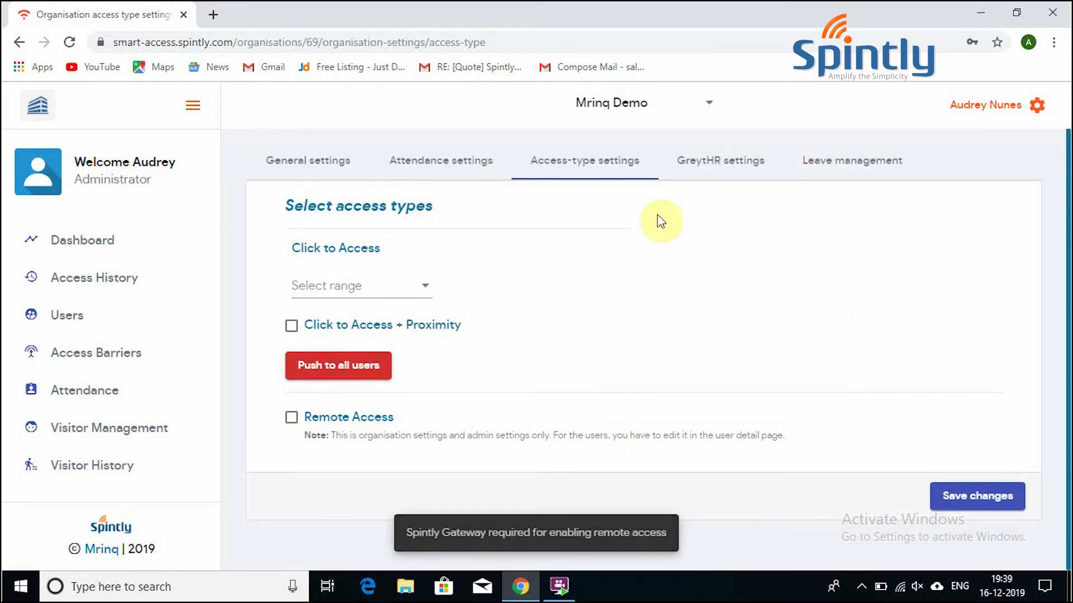
Step: Review the GreytHR integration settings and the leave management section, including the applicable-year options and the holidays list
{"action": "left_click", "coordinate": [705, 163]}
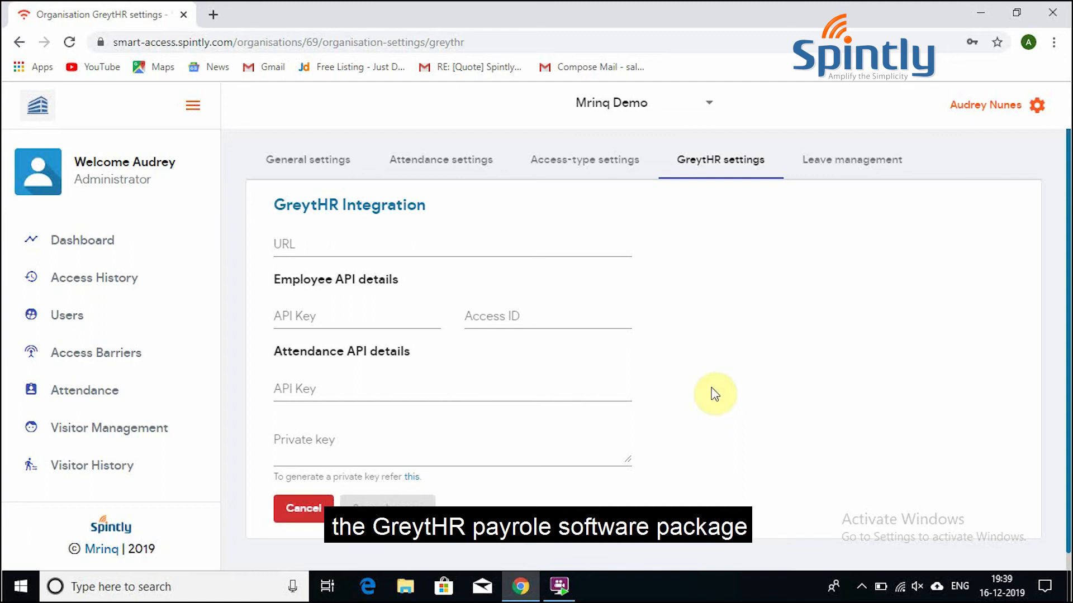
{"action": "left_click", "coordinate": [856, 170]}
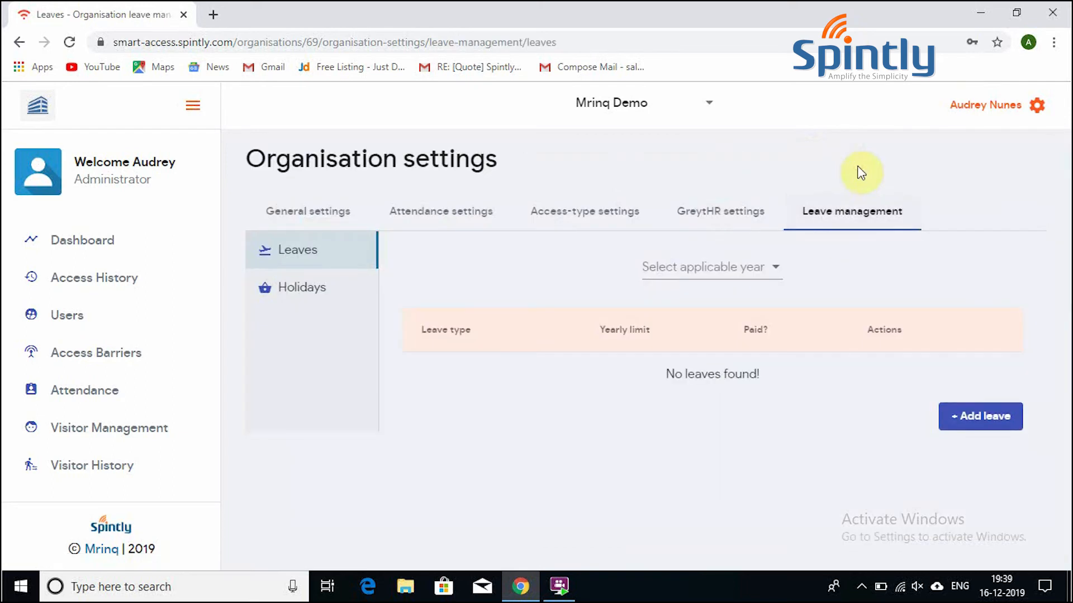
{"action": "left_click", "coordinate": [773, 270]}
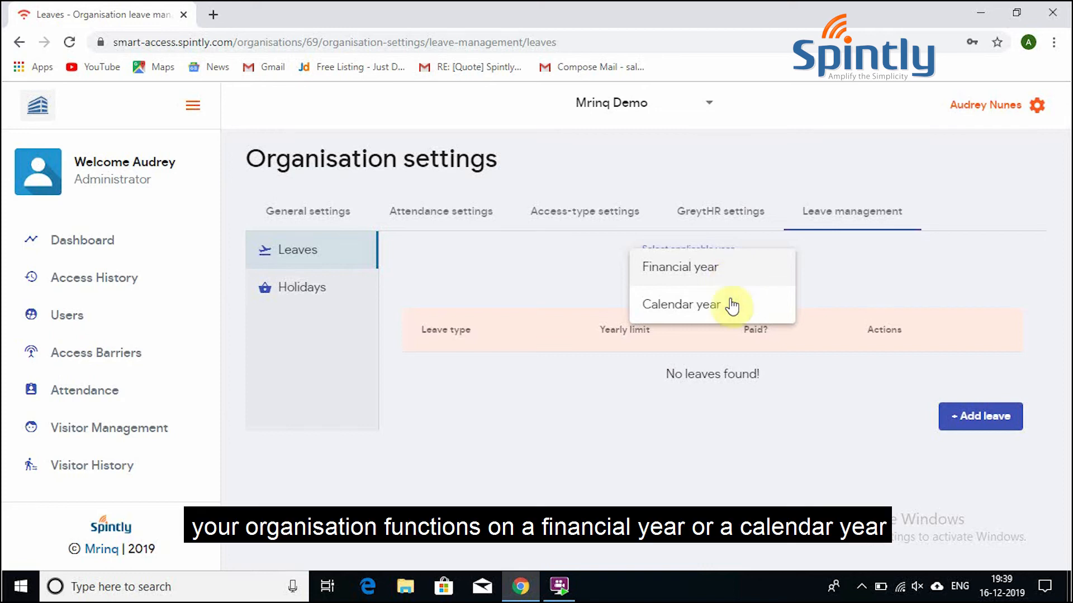
{"action": "left_click", "coordinate": [521, 278]}
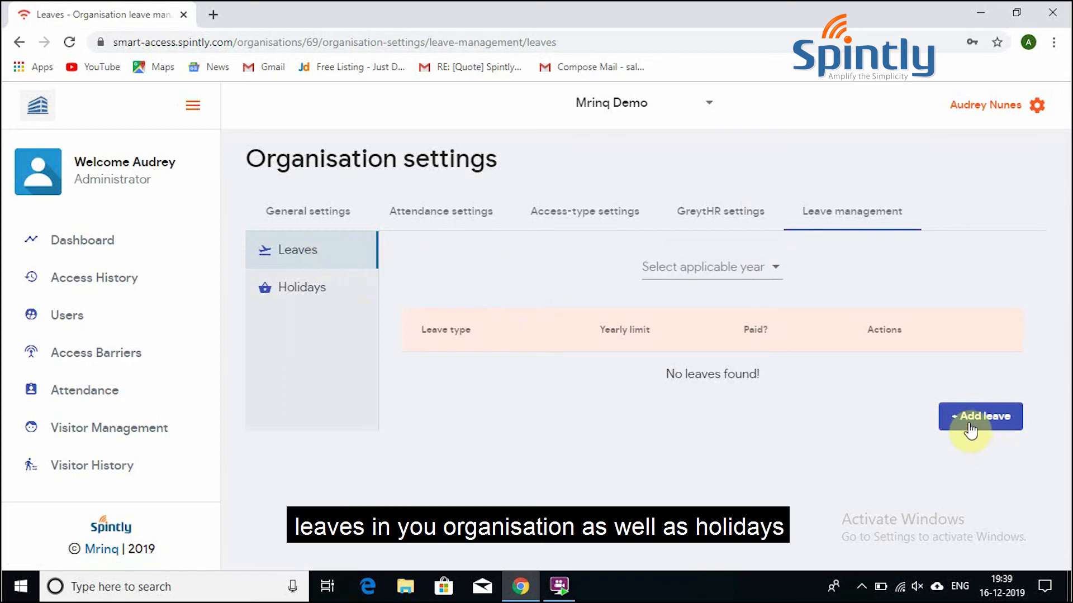
{"action": "left_click", "coordinate": [267, 291]}
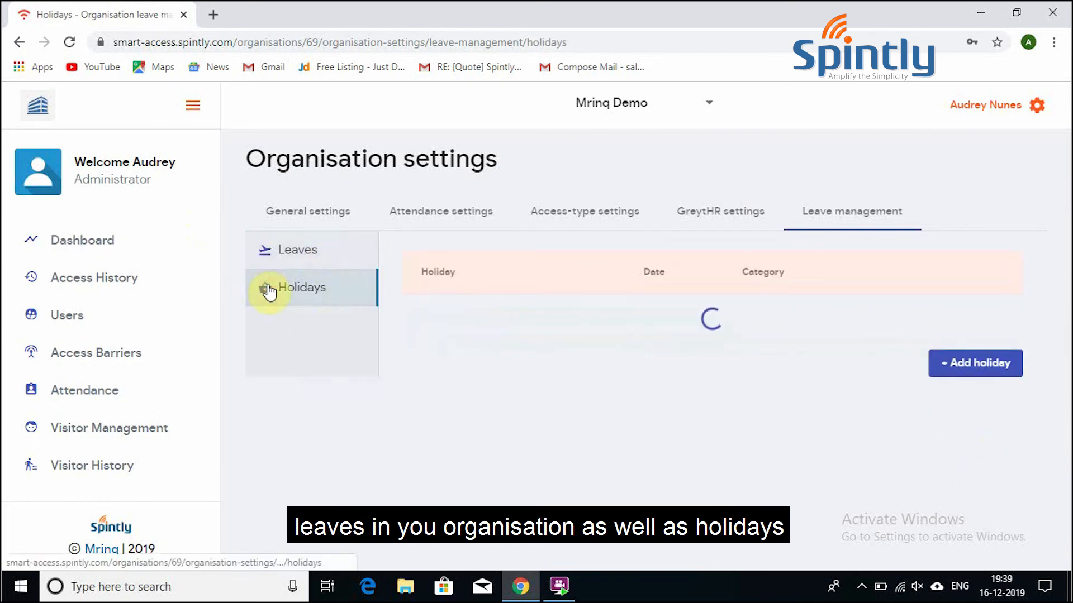
Step: Open user management and examine the form for adding a single user, from personal details to barrier permissions
{"action": "left_click", "coordinate": [140, 321]}
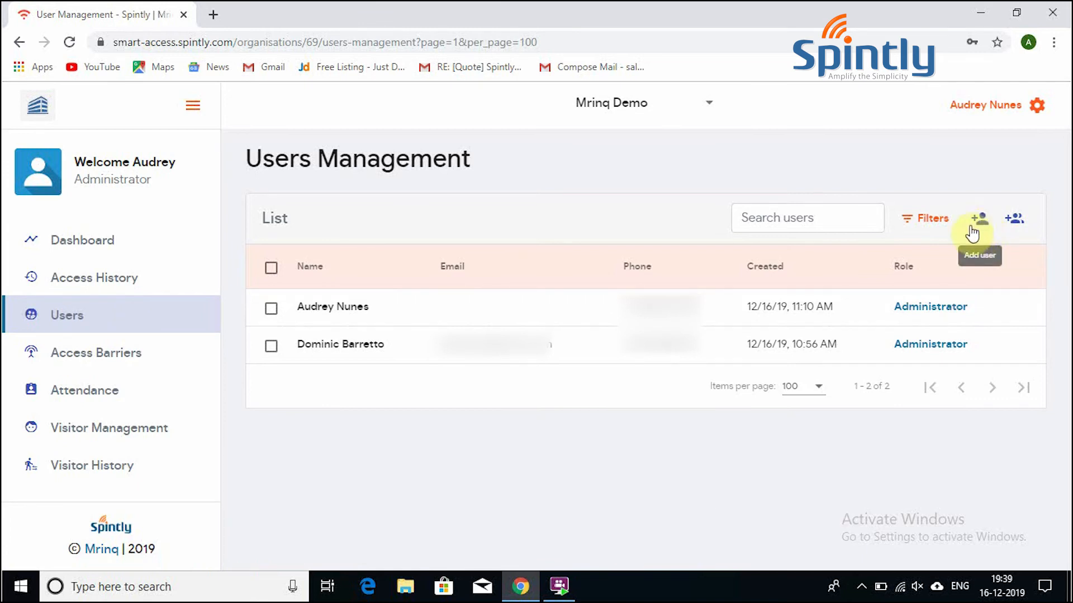
{"action": "left_click", "coordinate": [122, 320]}
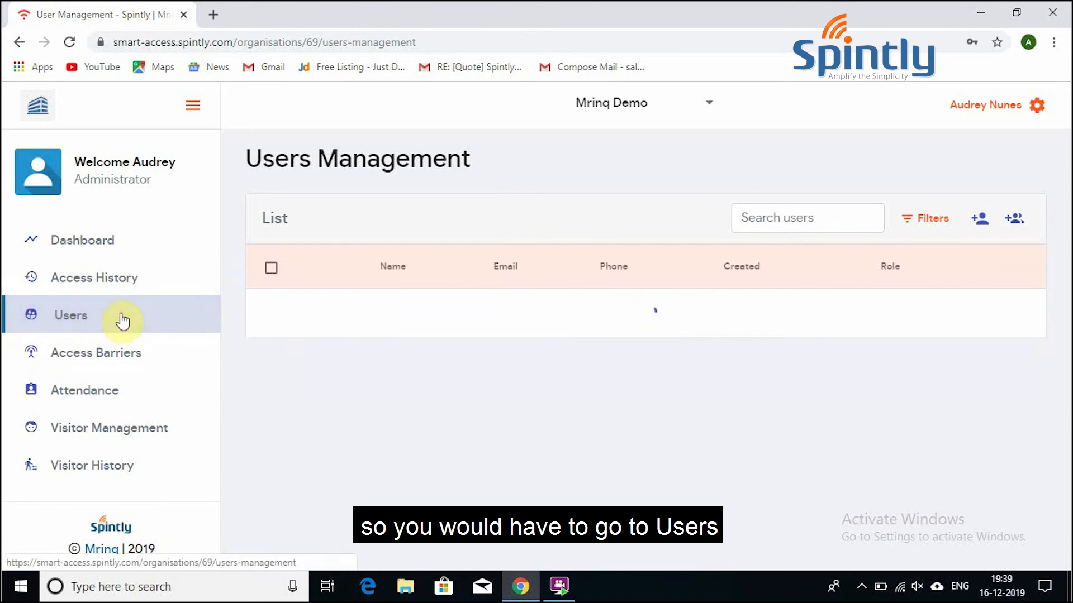
{"action": "left_click", "coordinate": [981, 219]}
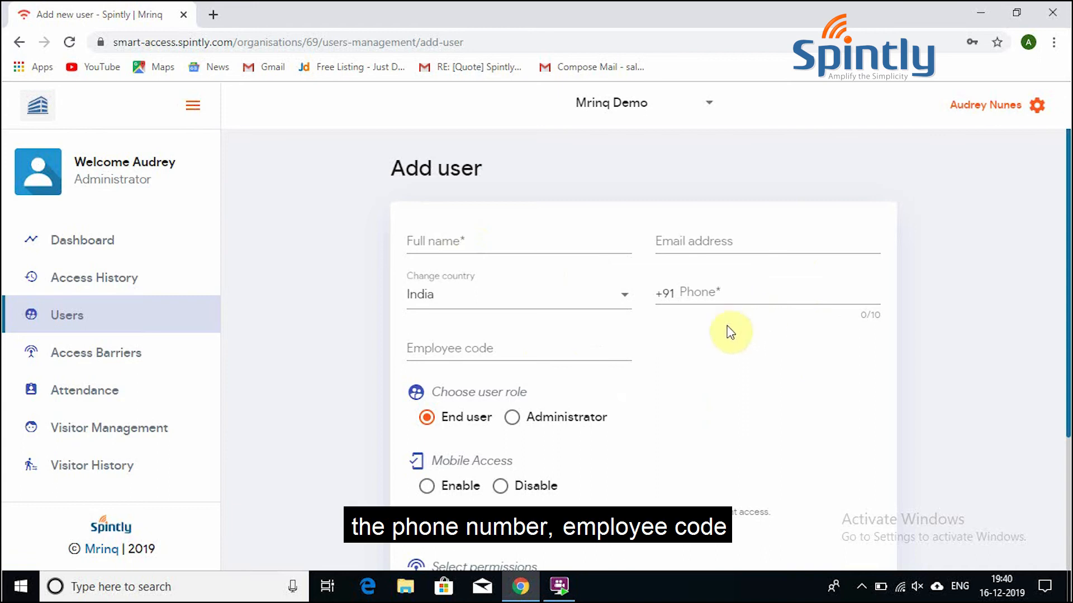
{"action": "scroll", "coordinate": [651, 398], "scroll_direction": "down", "scroll_amount": 1}
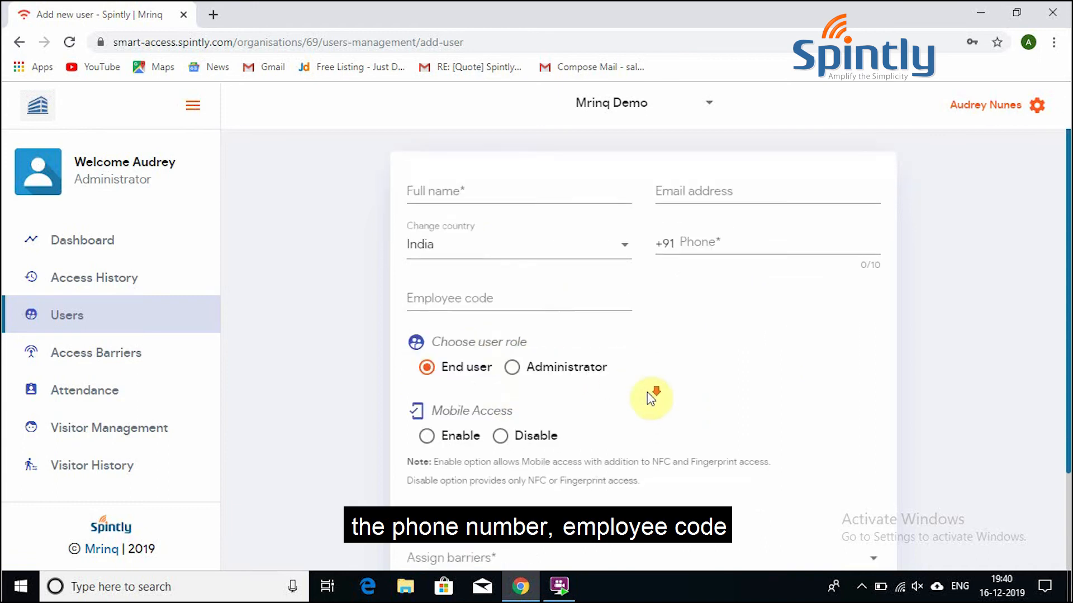
{"action": "scroll", "coordinate": [651, 398], "scroll_direction": "down", "scroll_amount": 2}
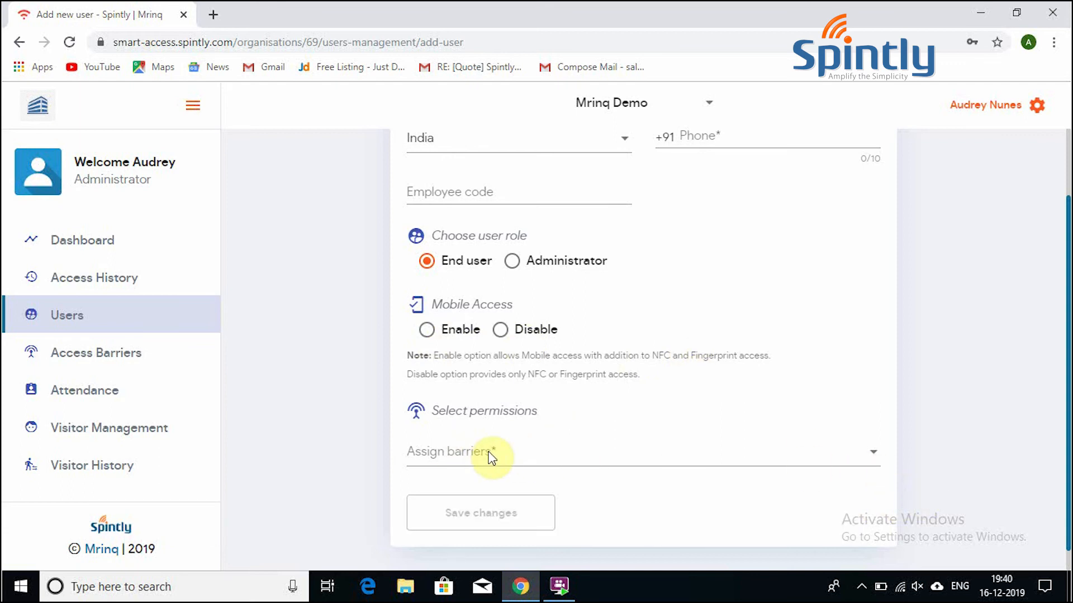
{"action": "scroll", "coordinate": [728, 386], "scroll_direction": "up", "scroll_amount": 3}
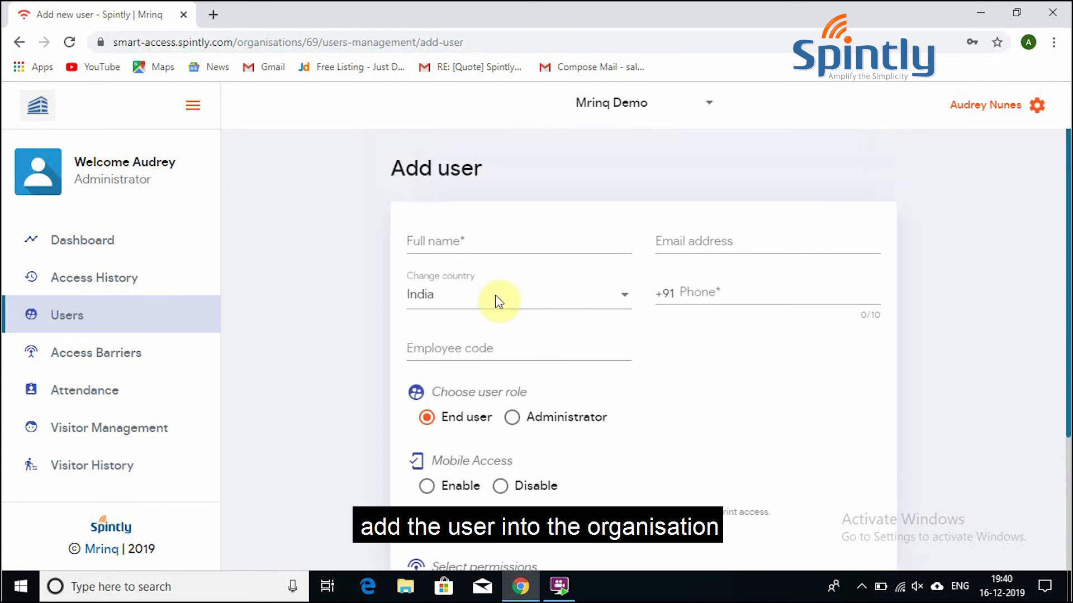
Step: Review the stages for adding multiple users from a CSV file, and return to the dashboard
{"action": "left_click", "coordinate": [138, 310]}
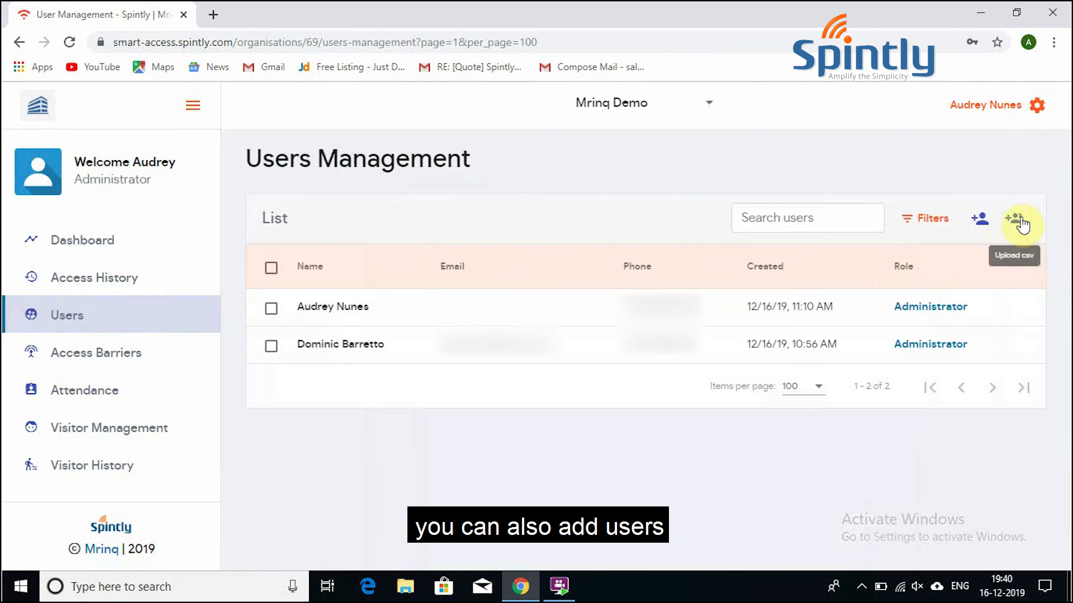
{"action": "left_click", "coordinate": [1020, 223]}
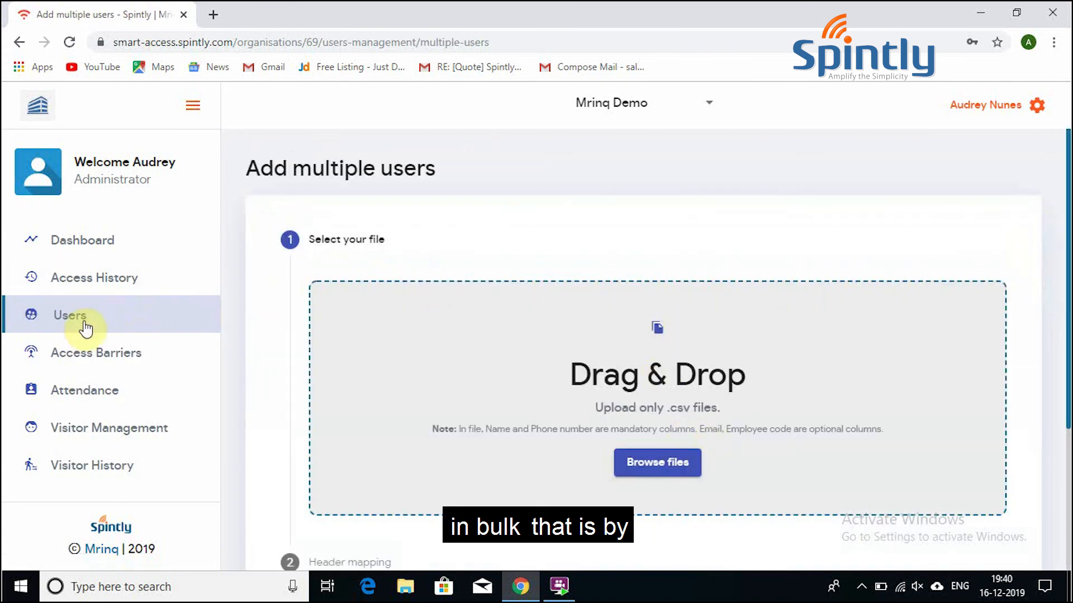
{"action": "left_click", "coordinate": [138, 327]}
{"action": "left_click", "coordinate": [1015, 223]}
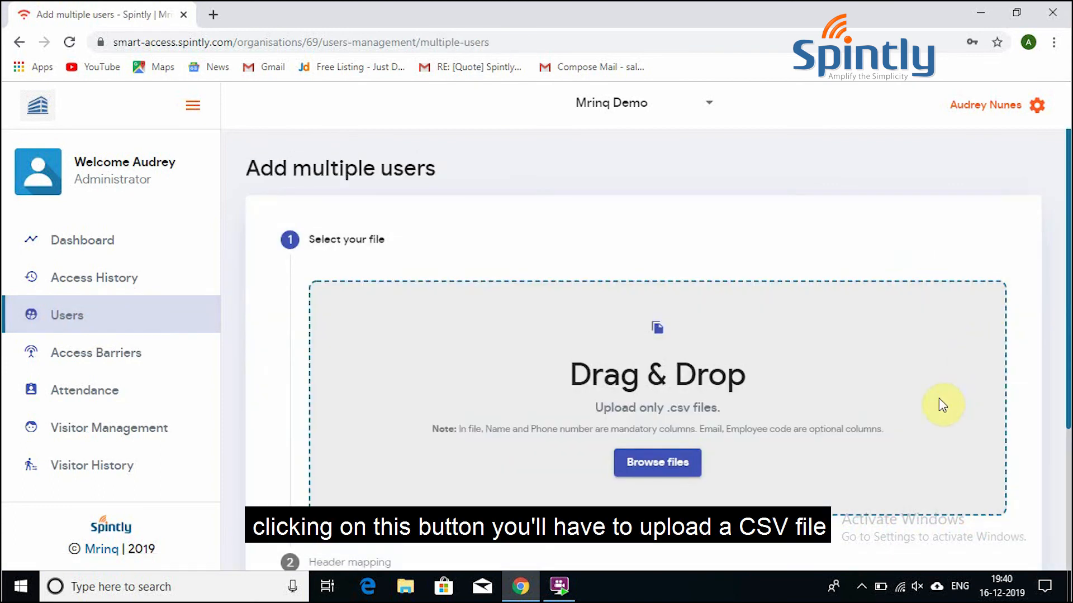
{"action": "scroll", "coordinate": [938, 399], "scroll_direction": "down", "scroll_amount": 1}
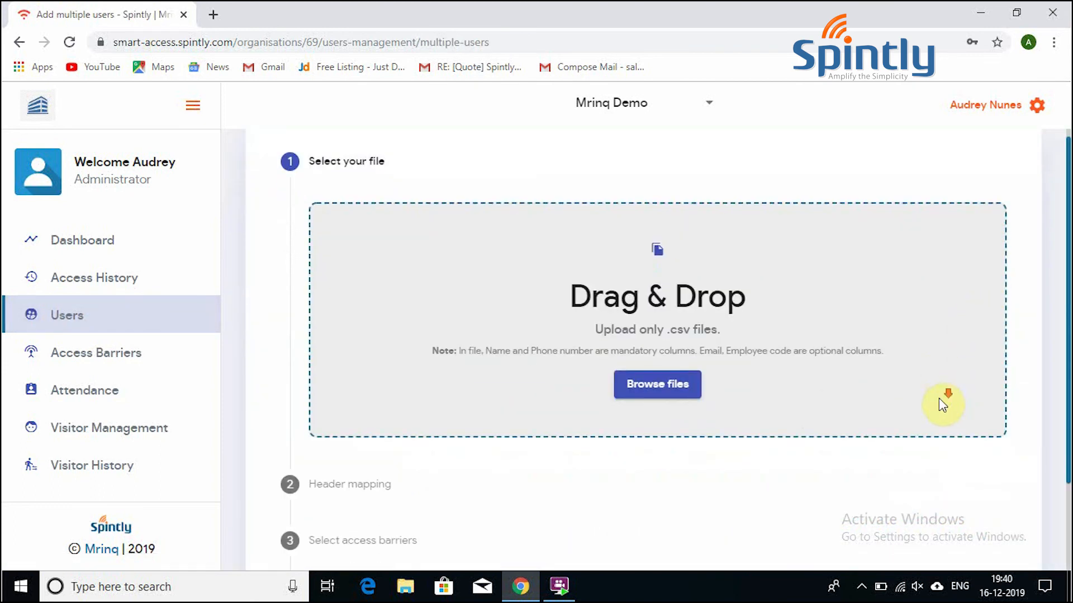
{"action": "scroll", "coordinate": [938, 399], "scroll_direction": "down", "scroll_amount": 1}
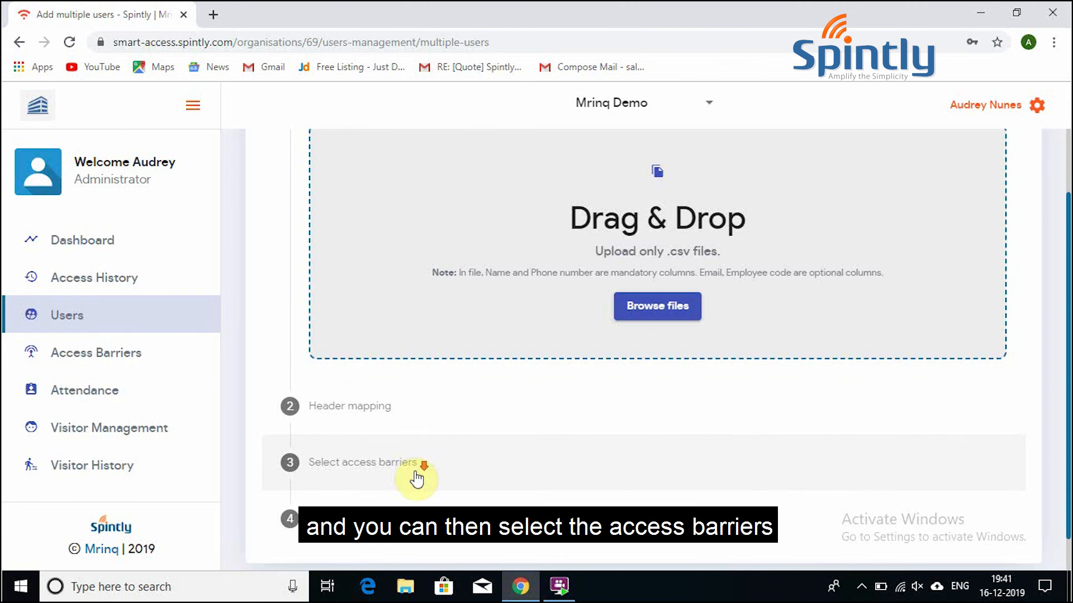
{"action": "scroll", "coordinate": [413, 475], "scroll_direction": "down", "scroll_amount": 1}
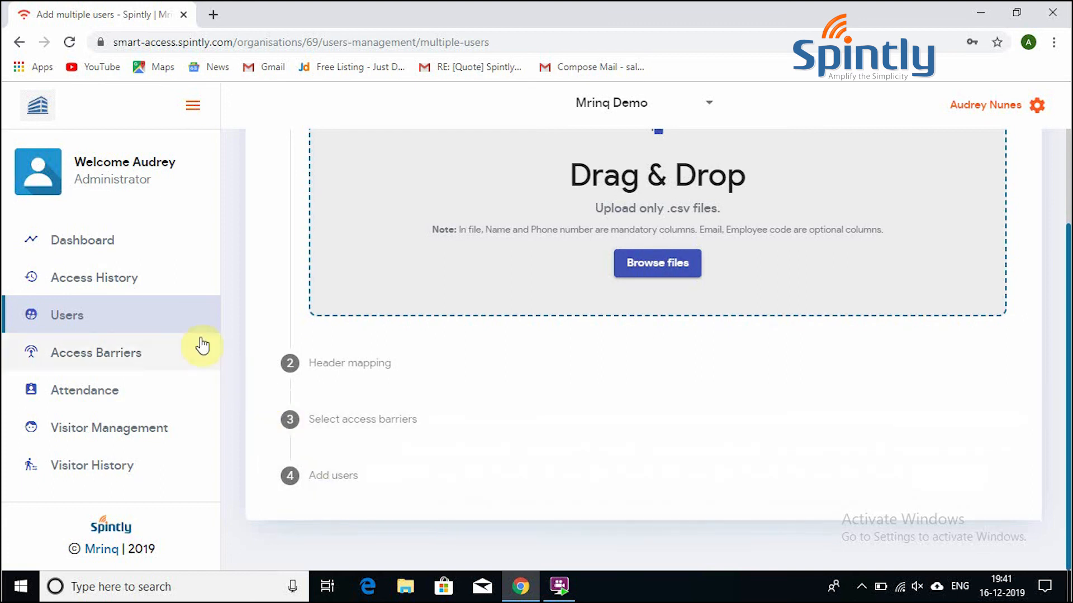
{"action": "left_click", "coordinate": [128, 242]}
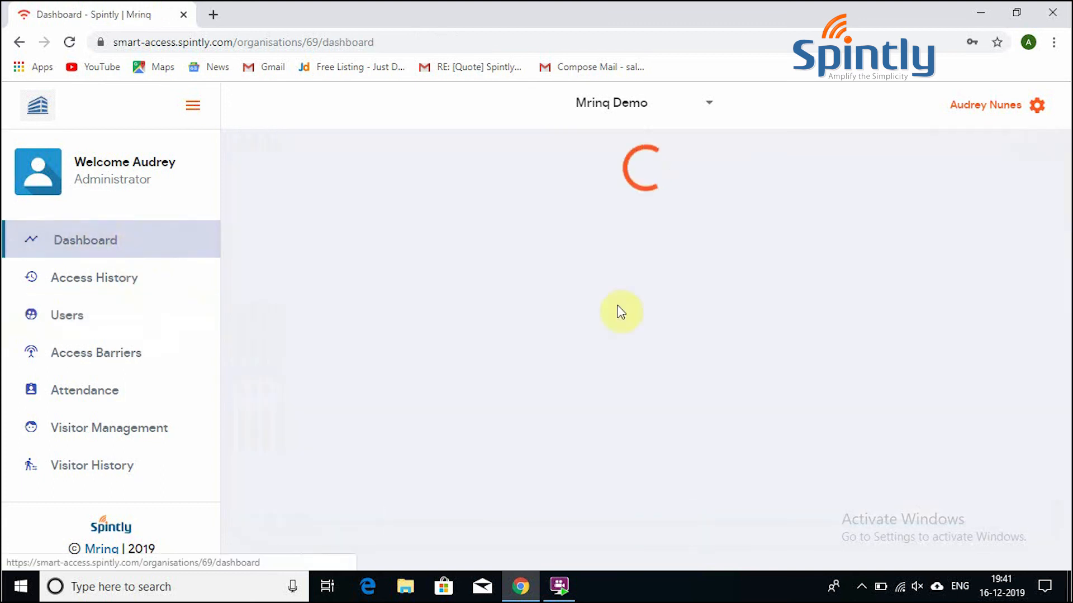